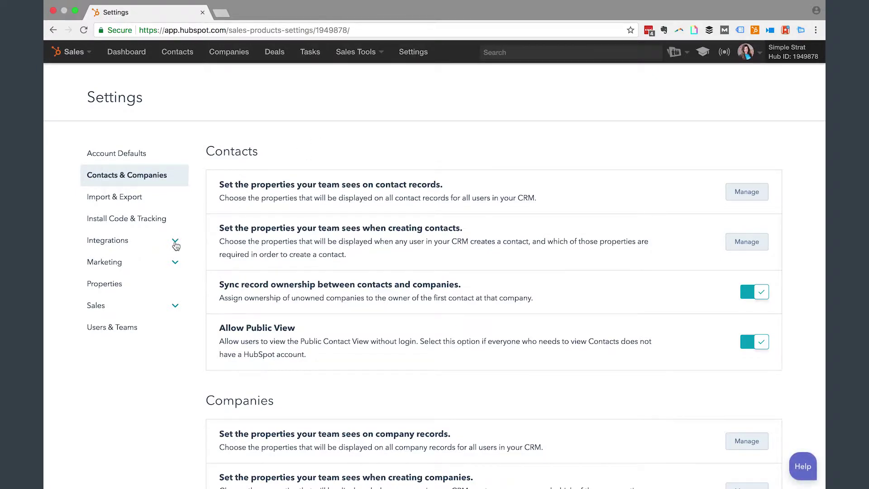
Expand the Sales group in the settings sidebar to show its sub-pages
left_click(165, 304)
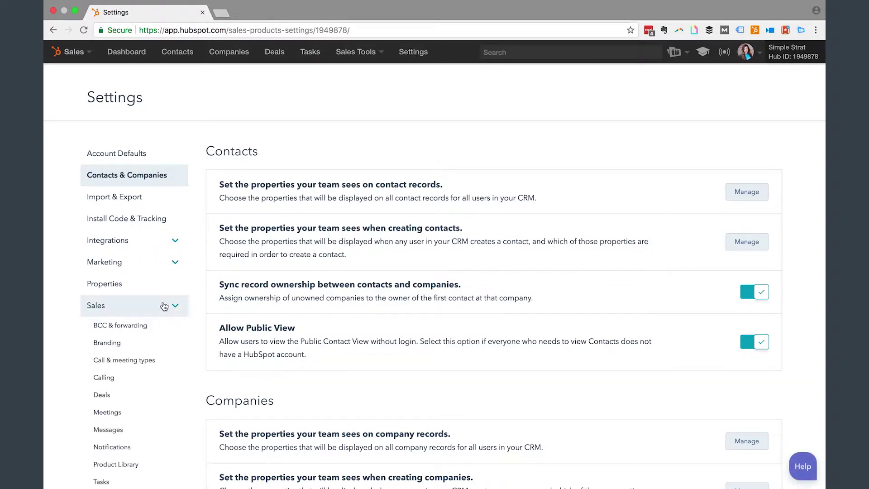
Enable call and meeting types, add a 'Discovery Meeting or Call' type, and save
left_click(152, 365)
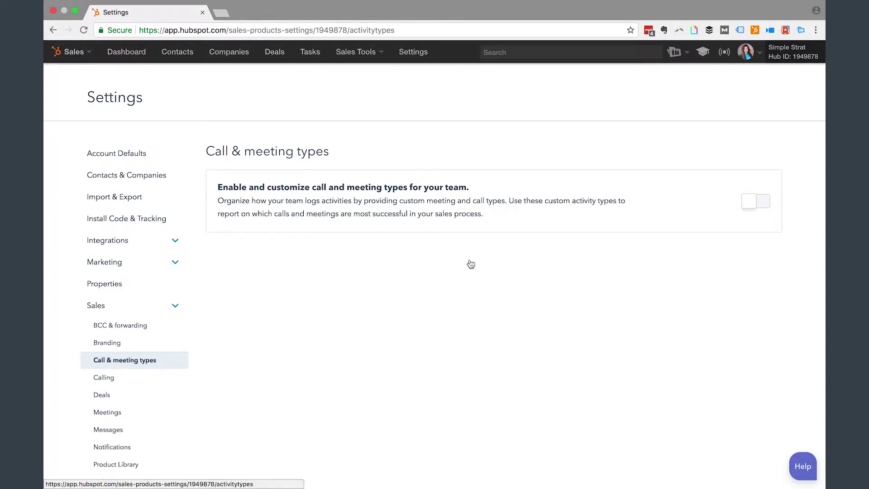
left_click(764, 202)
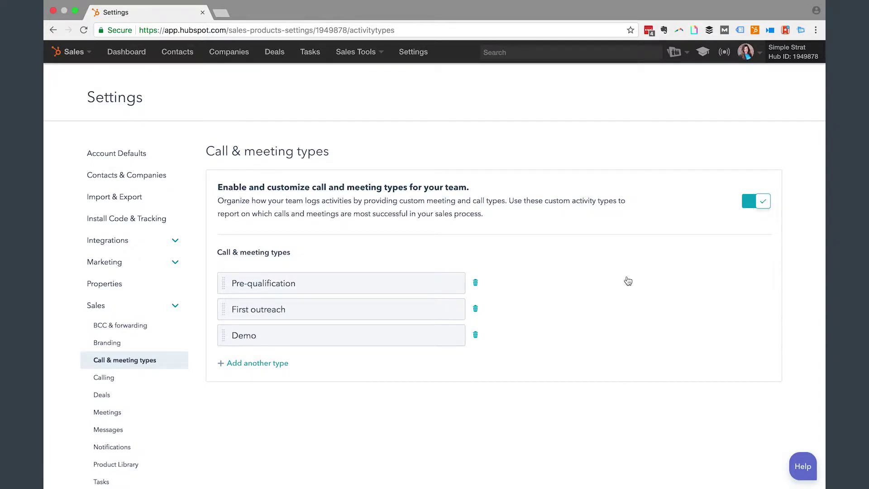
left_click(283, 363)
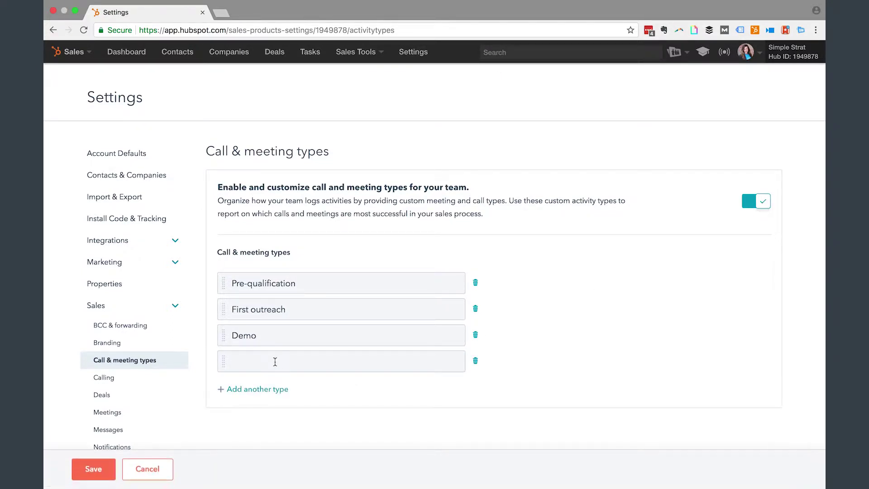
left_click(274, 361)
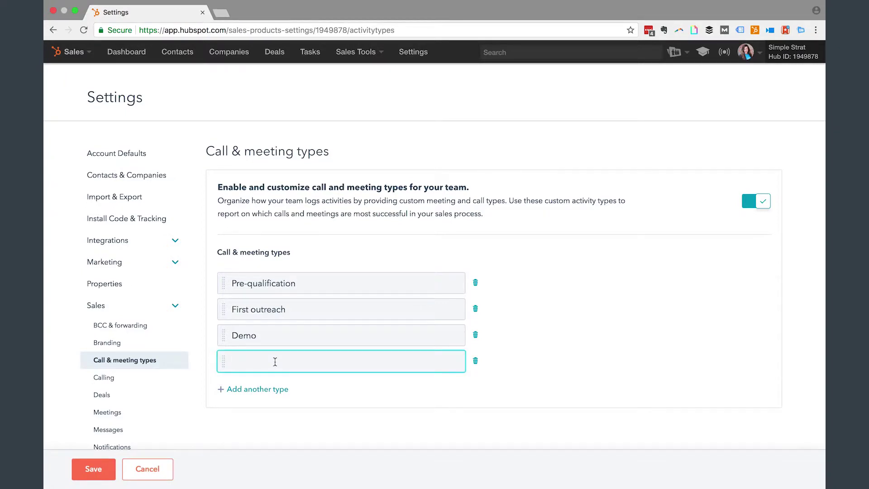
type("Discovery Meeting or Call")
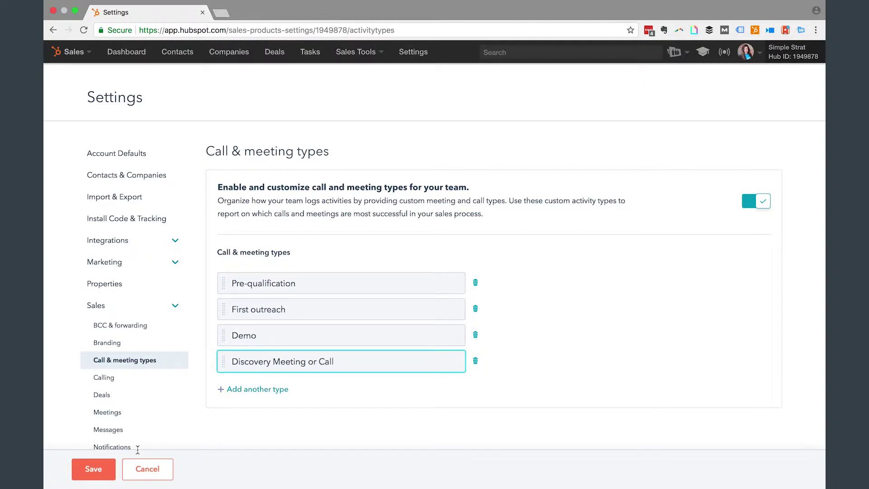
left_click(94, 469)
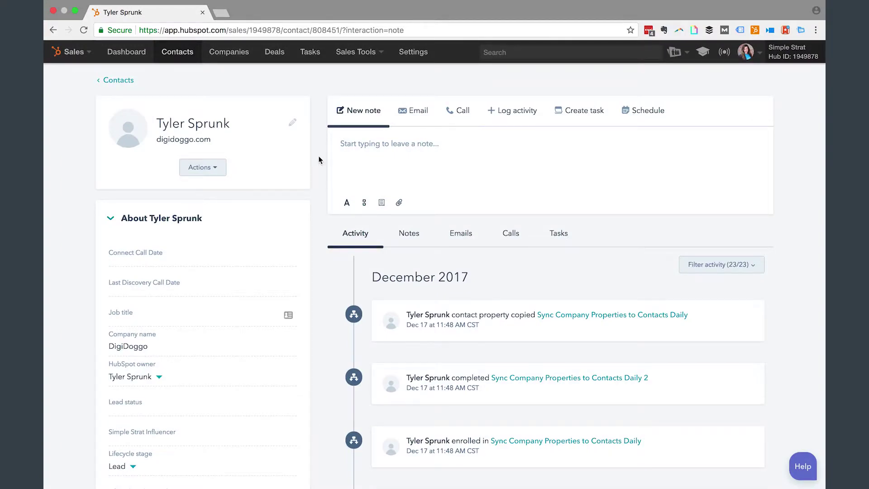
Log a Discovery Meeting or Call meeting on the contact with the note 'add notes here'
left_click(511, 112)
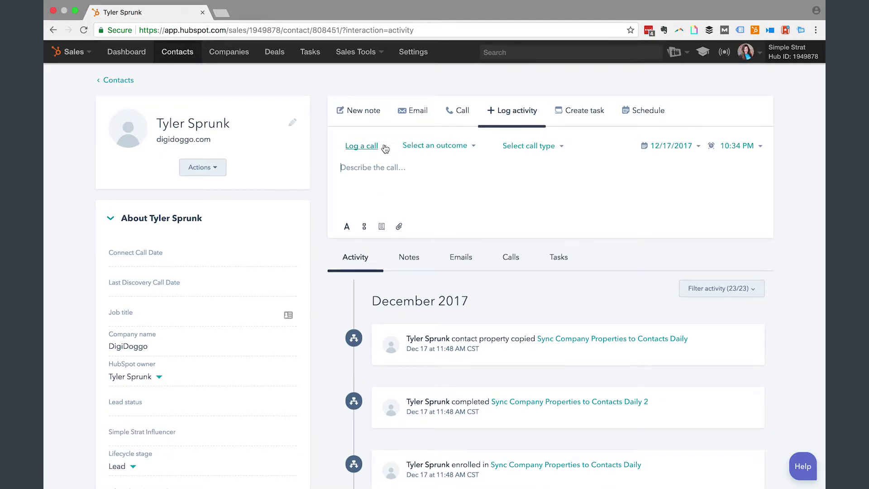
left_click(384, 148)
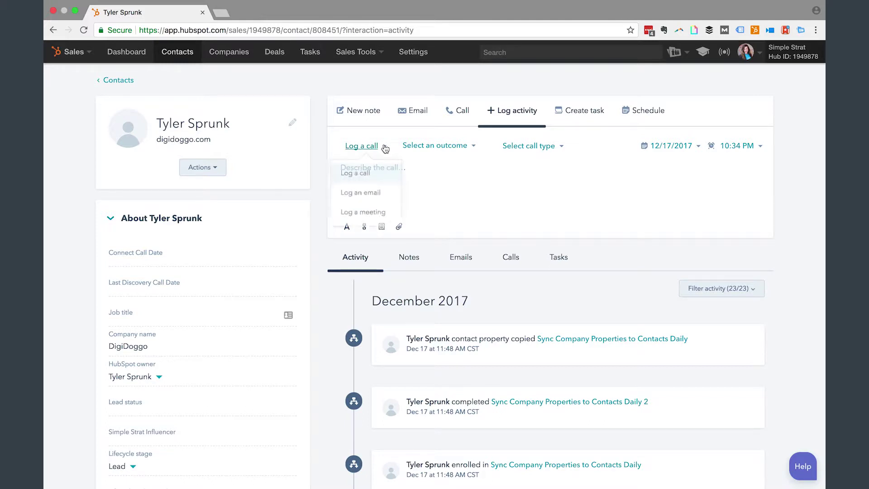
left_click(379, 218)
left_click(499, 148)
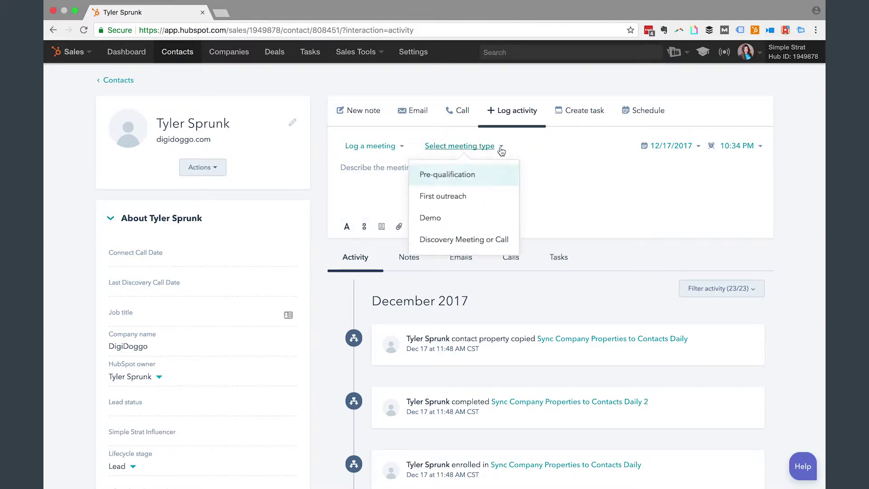
left_click(482, 240)
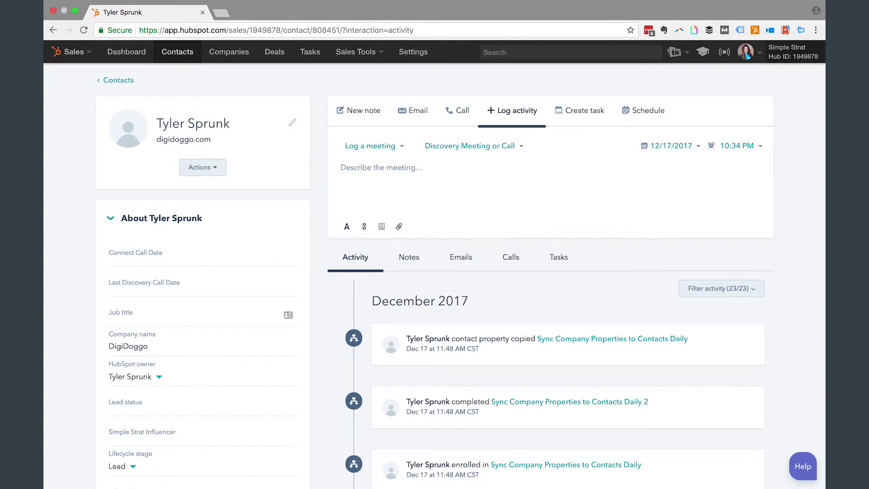
type("add notes here")
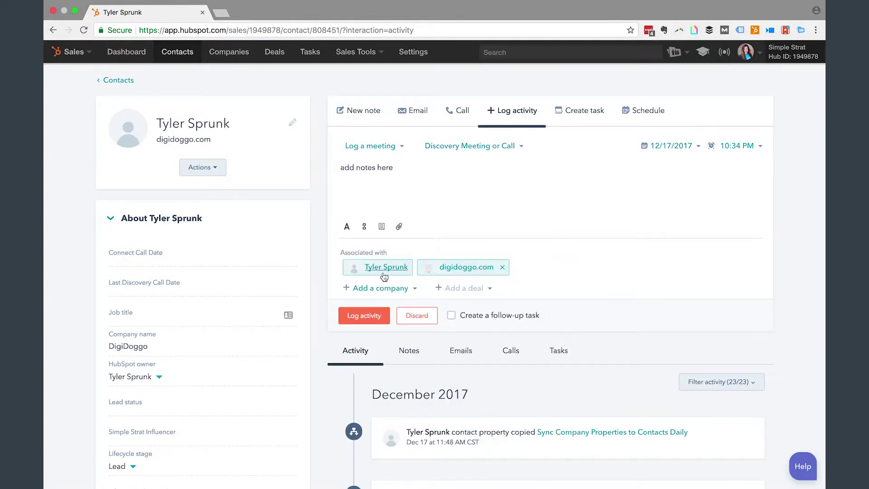
left_click(365, 315)
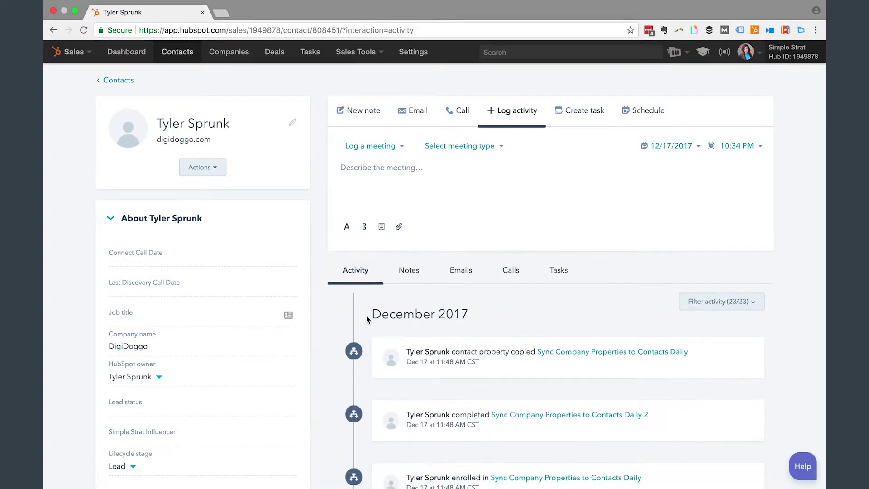
Check the activity filter options on the contact's timeline
scroll(323, 381, "down", 2)
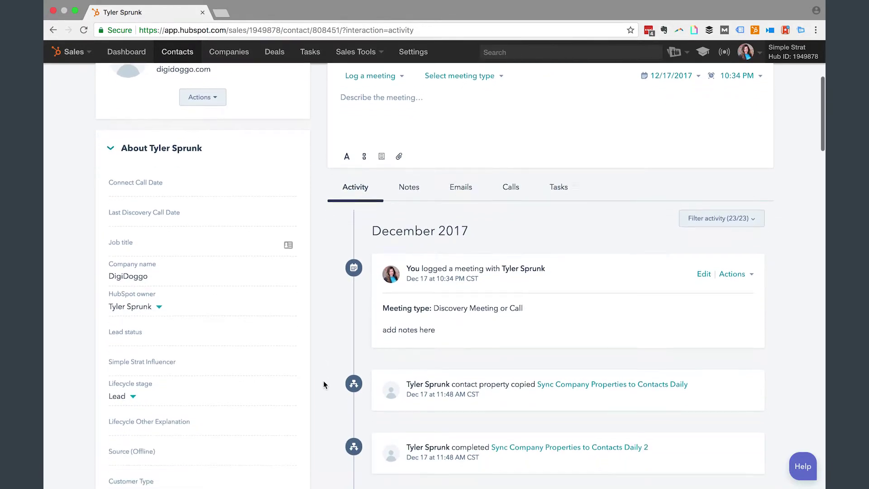
left_click(748, 211)
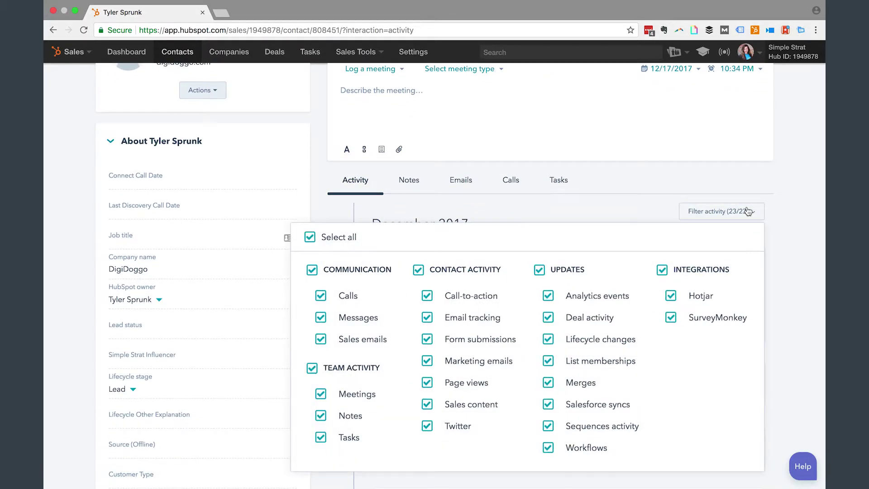
left_click(747, 211)
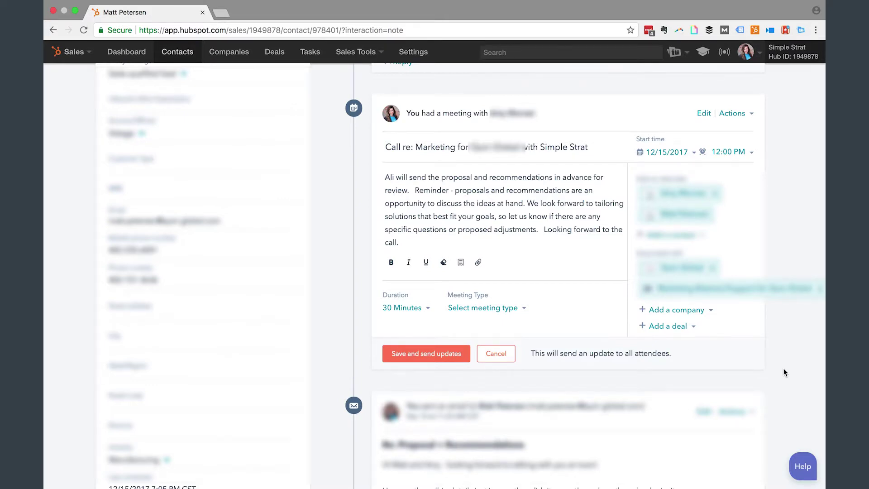
Change the edited meeting's type to Proposal Review and save it
left_click(523, 309)
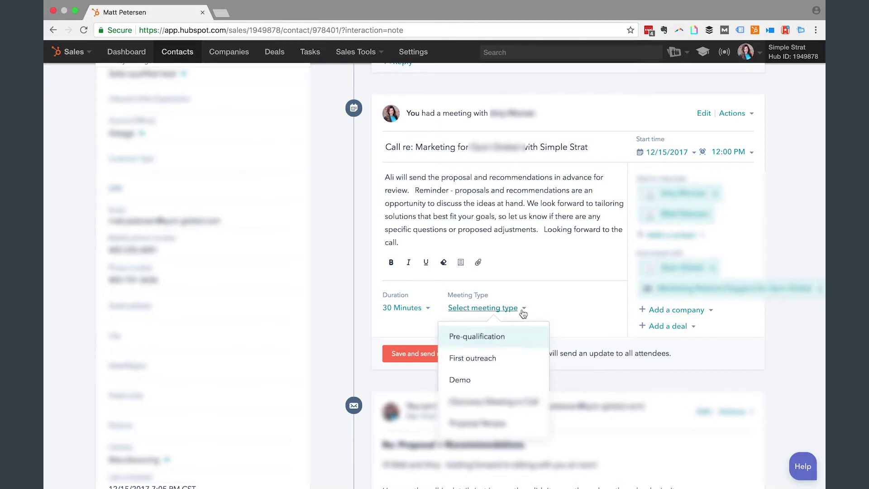
left_click(477, 422)
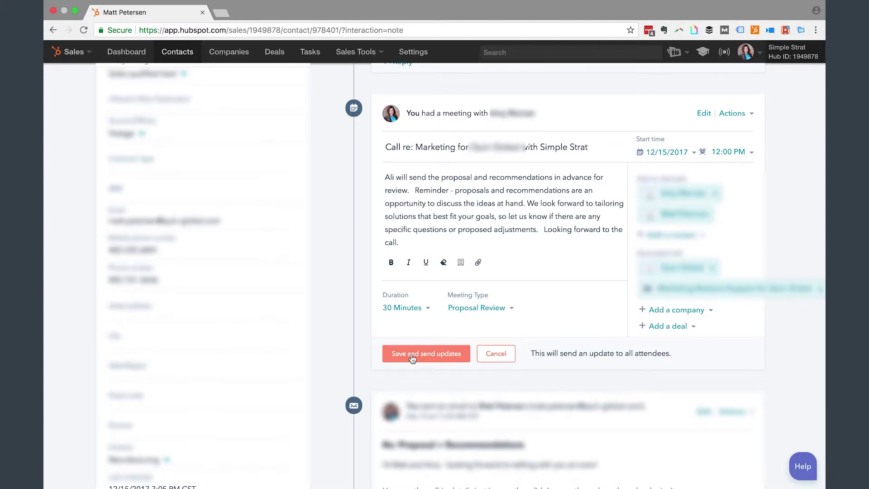
left_click(411, 354)
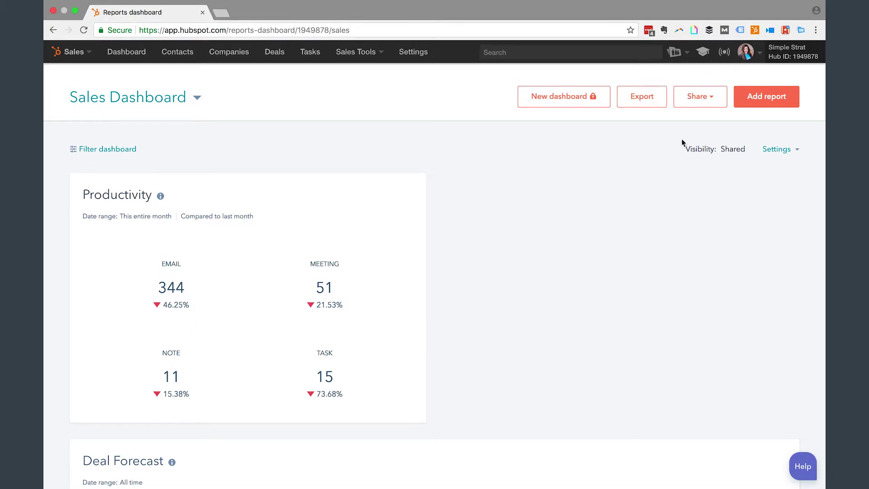
Begin a custom dashboard report using Engagements as the object type
left_click(775, 100)
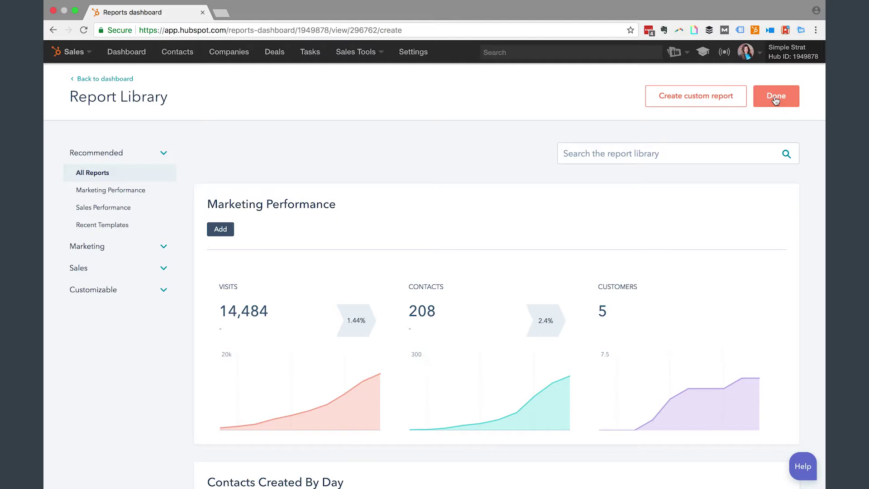
left_click(696, 95)
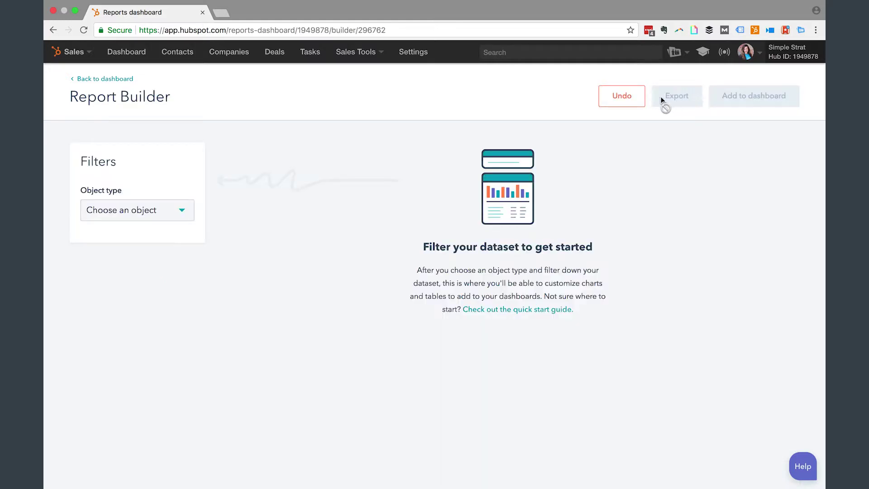
left_click(188, 209)
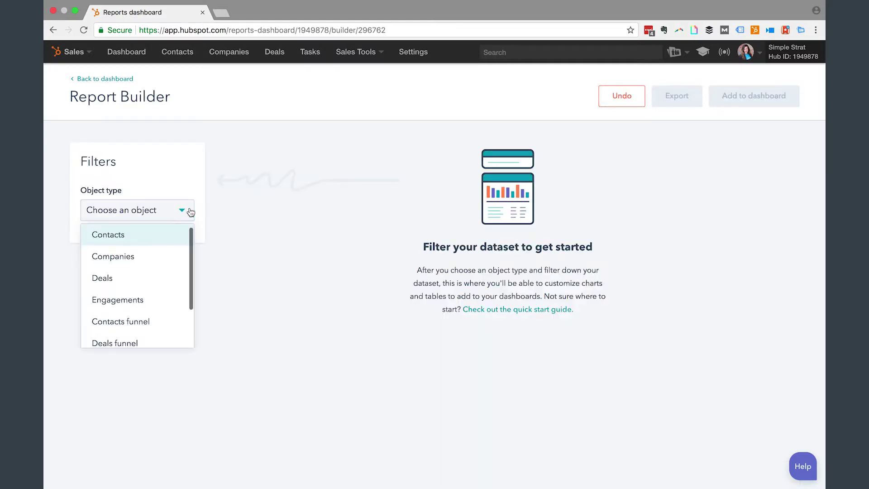
left_click(149, 296)
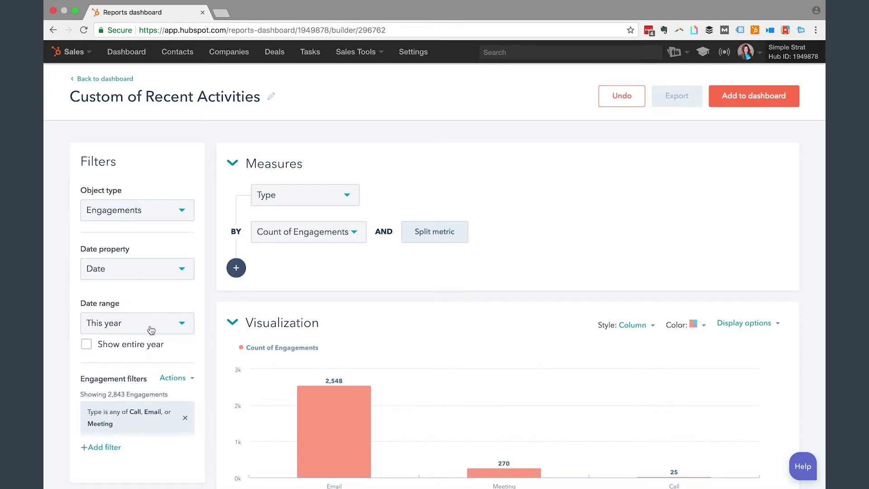
left_click(150, 329)
Set the report to the entire current month and group engagements by Call and Meeting Type
left_click(135, 284)
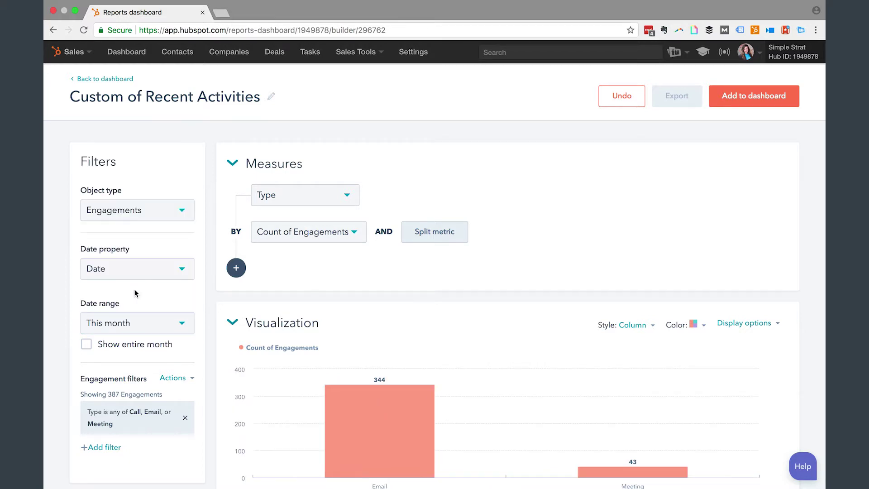
left_click(89, 345)
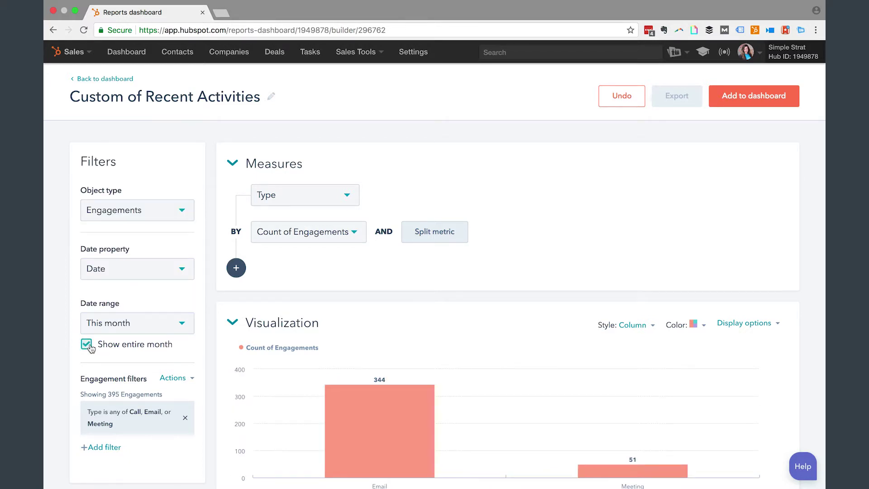
left_click(335, 195)
scroll(333, 294, "up", 3)
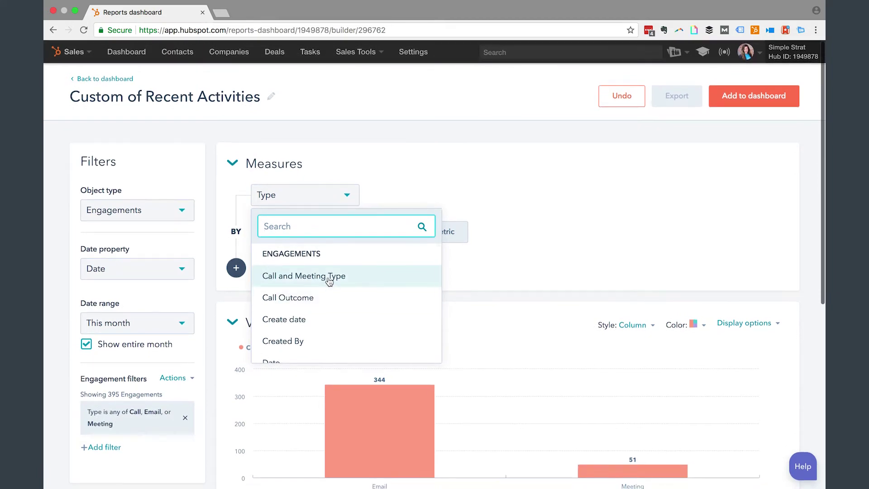
left_click(329, 276)
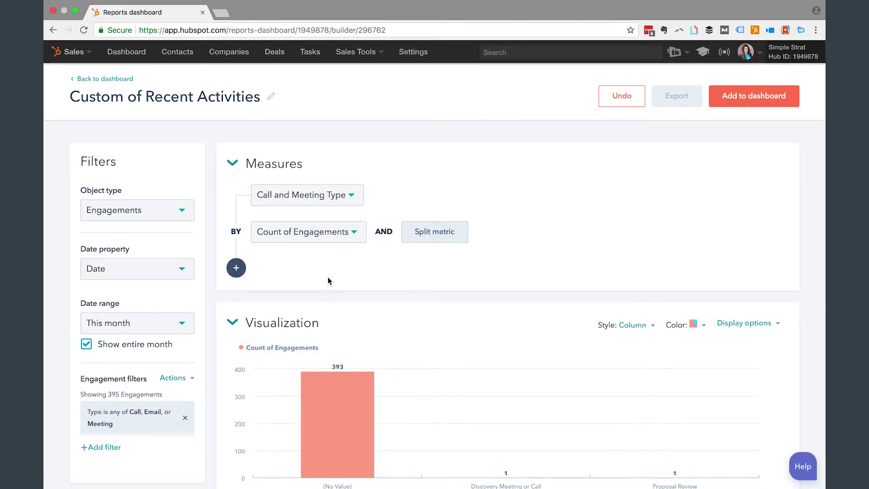
scroll(430, 270, "down", 6)
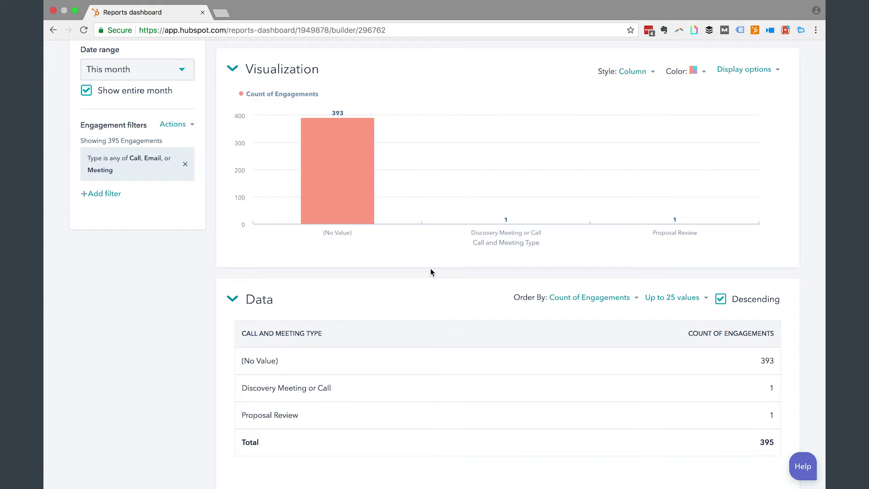
scroll(430, 271, "up", 6)
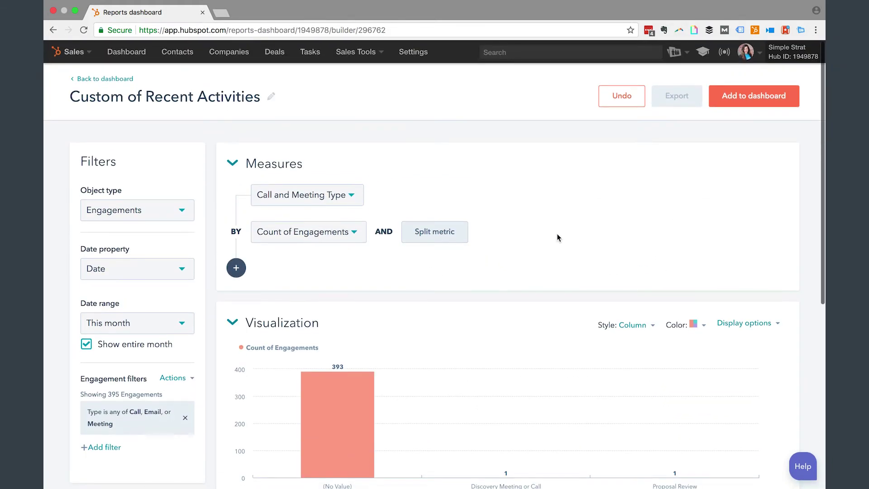
Save the report to the dashboard as 'Sales Activity Monthly' and reposition its card
left_click(752, 101)
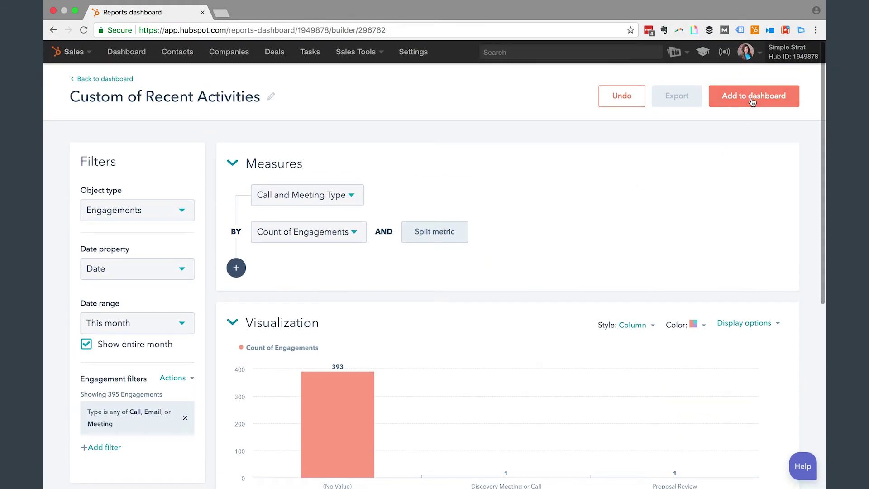
left_click_drag(433, 149, 261, 150)
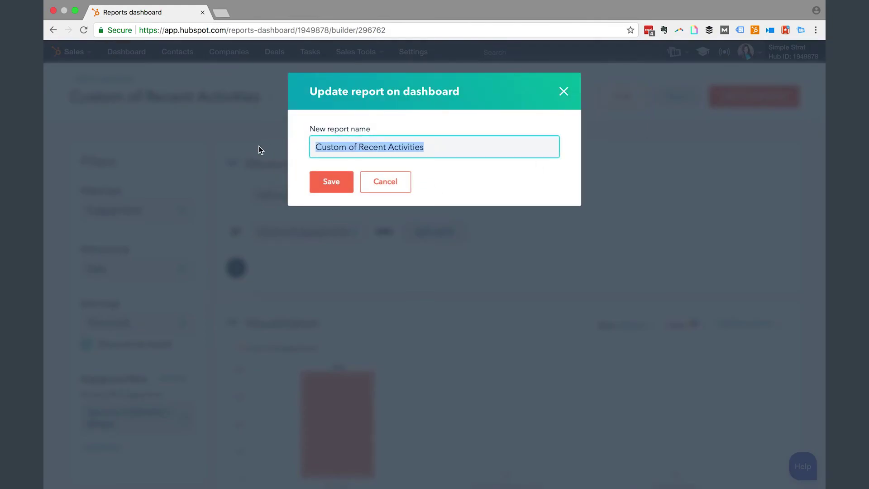
type("Sales Activit")
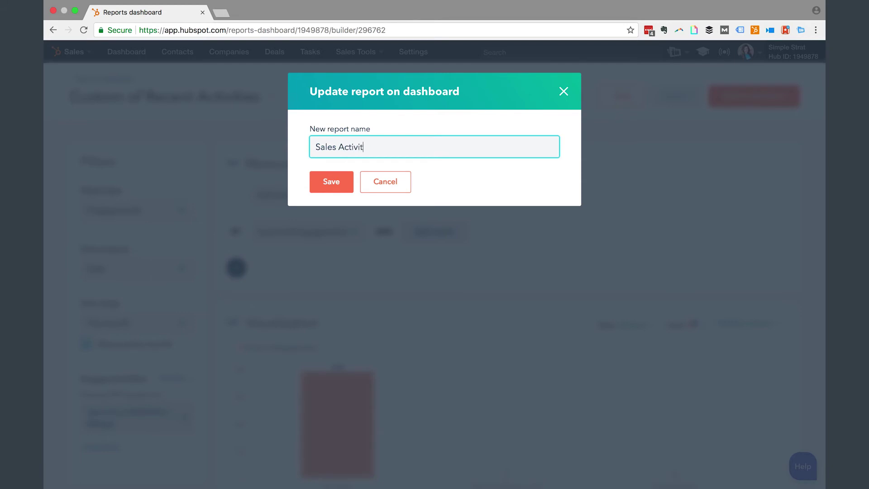
type("y Monthly")
left_click(344, 185)
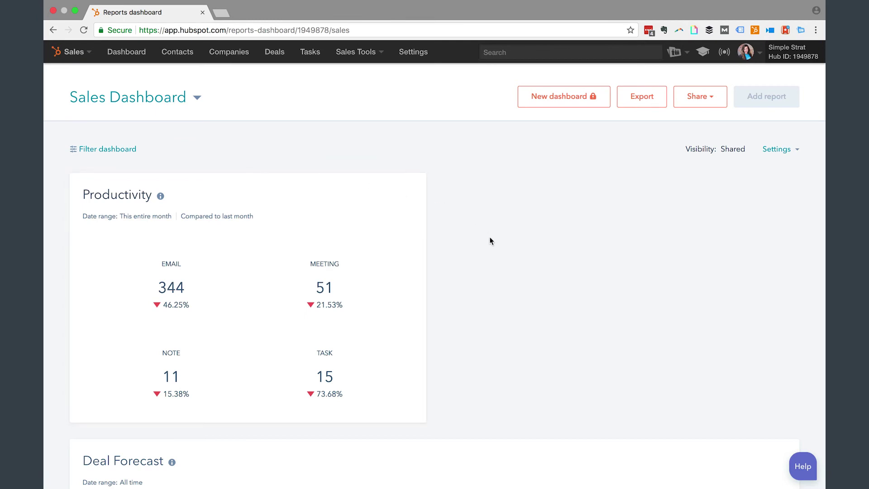
scroll(436, 240, "down", 15)
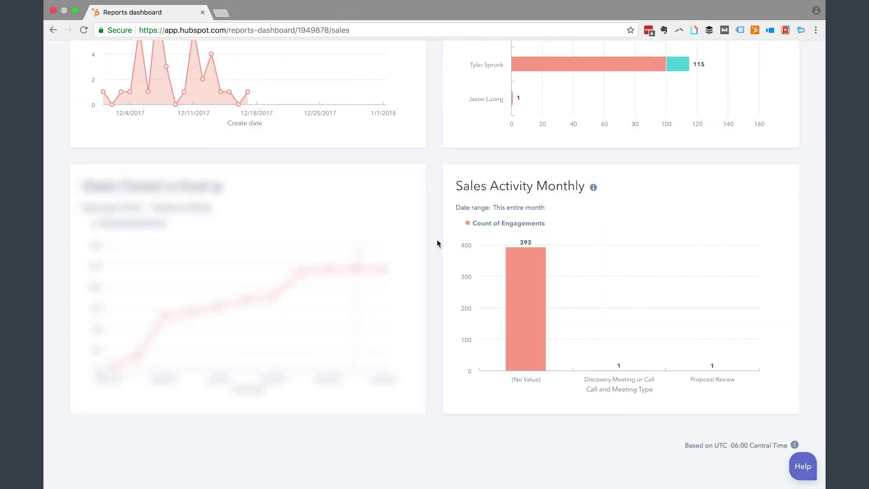
mouse_move(467, 184)
left_mouse_down()
mouse_move(469, 175)
mouse_move(469, 187)
left_mouse_up()
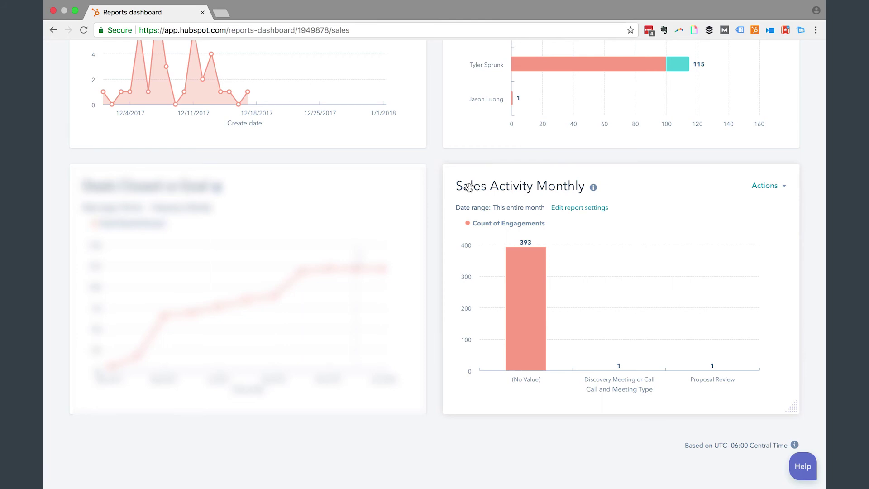